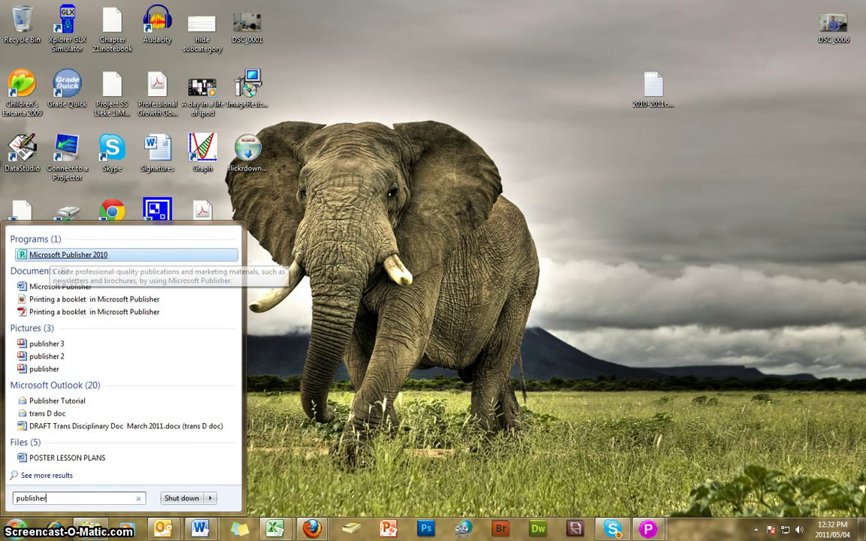
Launch Microsoft Publisher 2010 and create a blank A4 portrait publication.
key("Return")
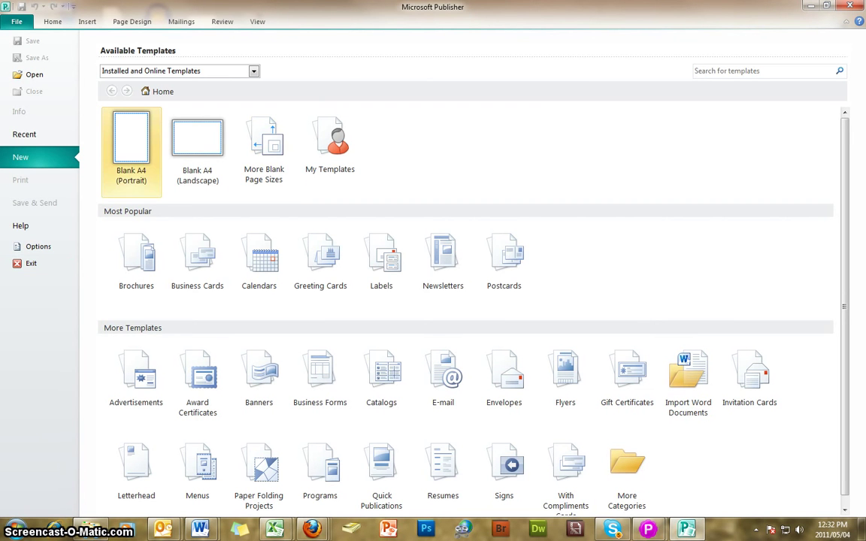
double_click(132, 143)
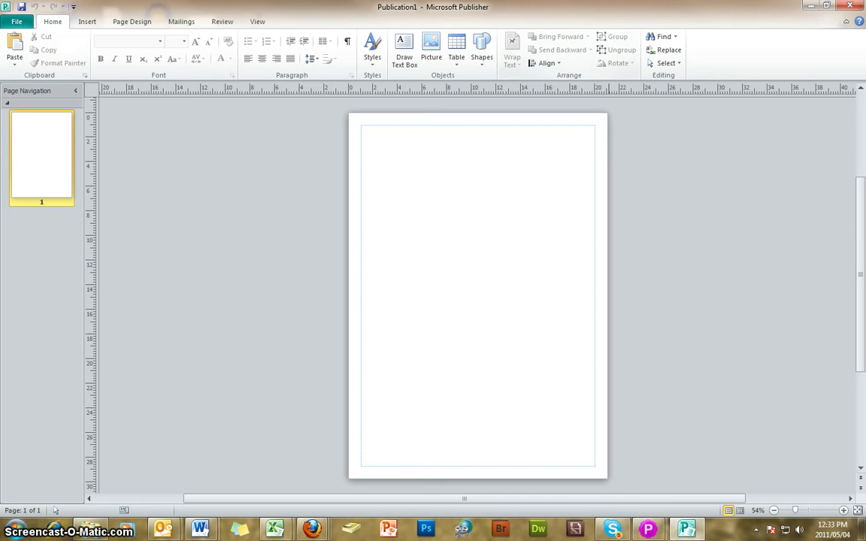
left_click(87, 22)
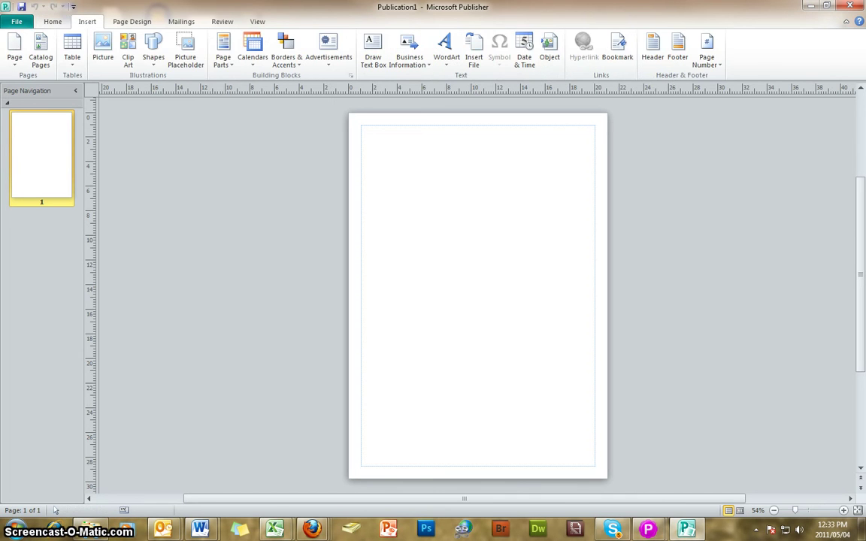
left_click(132, 22)
left_click(181, 22)
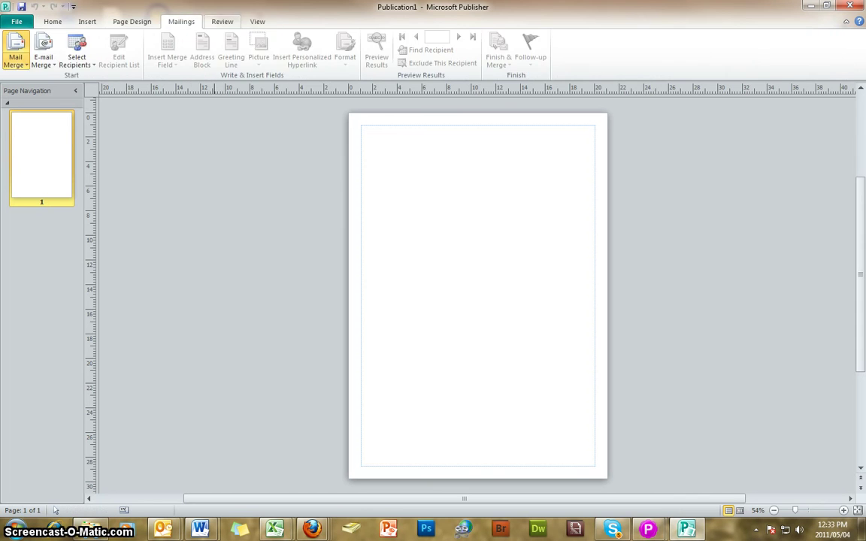
left_click(222, 22)
left_click(182, 22)
left_click(131, 22)
left_click(87, 21)
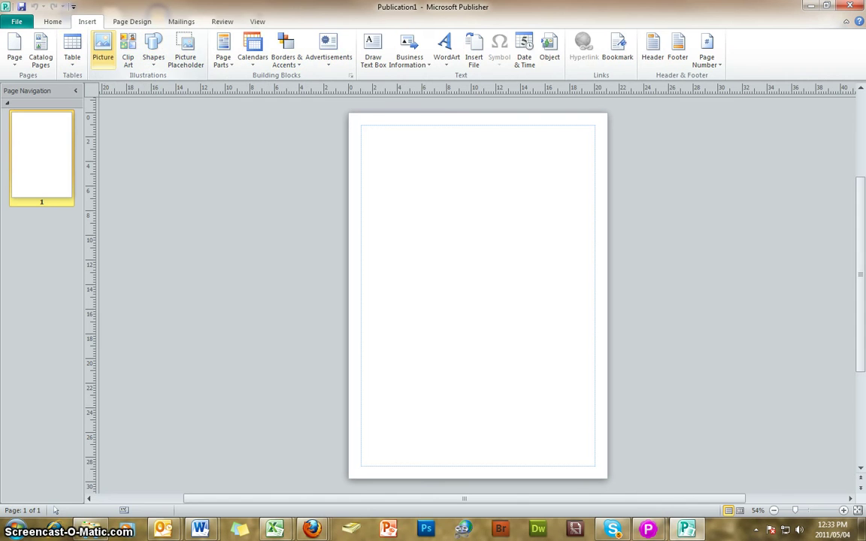
left_click(52, 22)
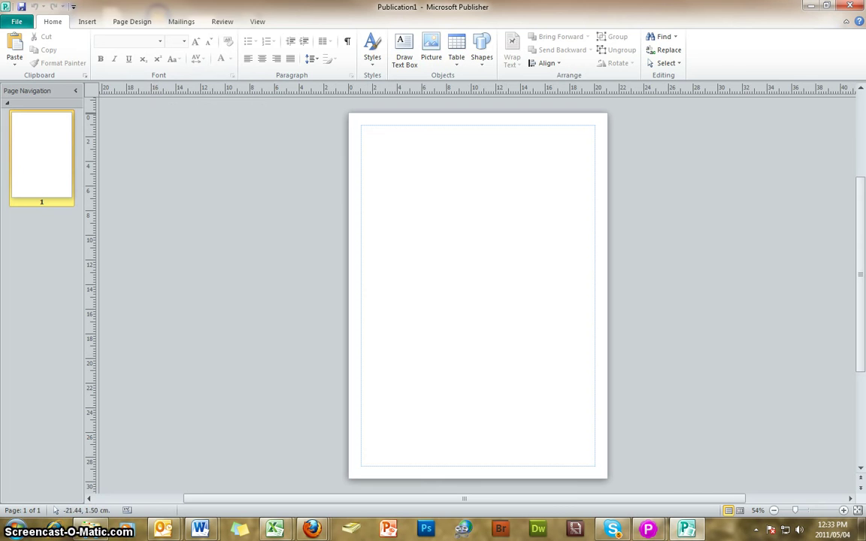
Set the publication's page size to A3 (Portrait), 29.7 x 42 cm.
left_click(131, 21)
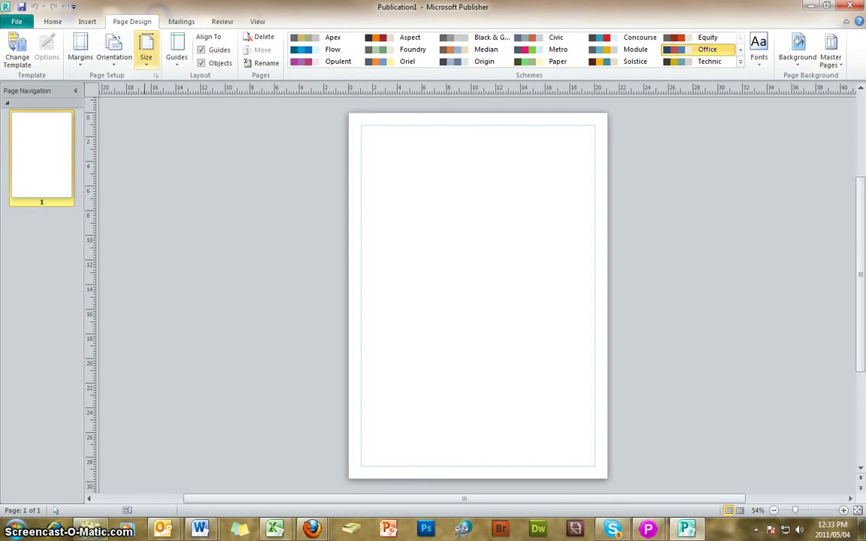
left_click(146, 53)
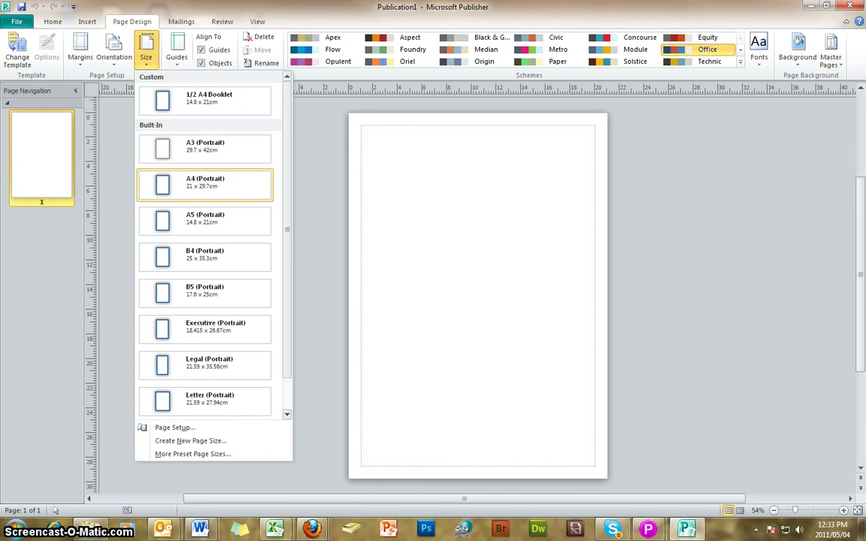
left_click(204, 148)
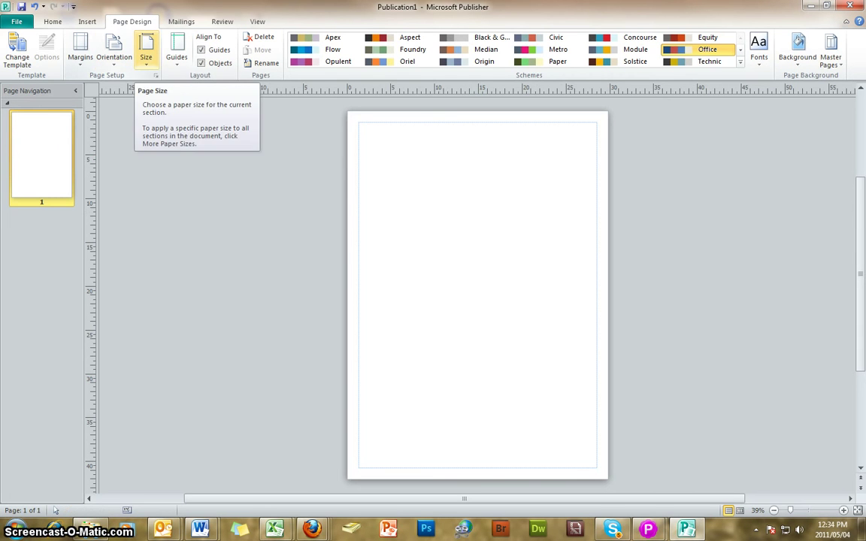
left_click(146, 57)
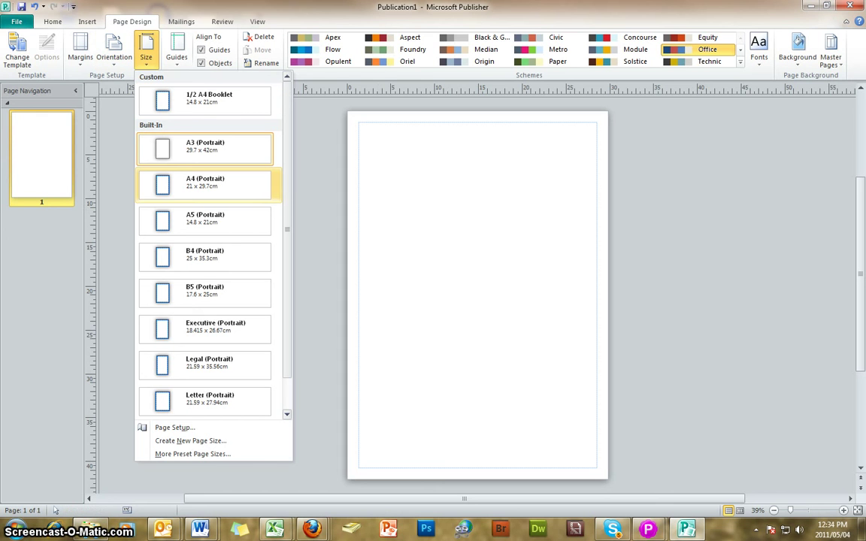
left_click(146, 57)
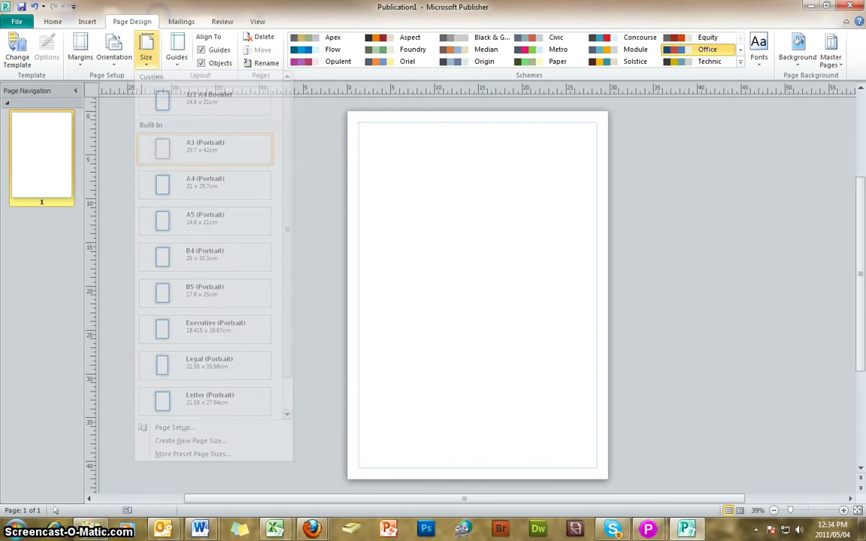
left_click(146, 58)
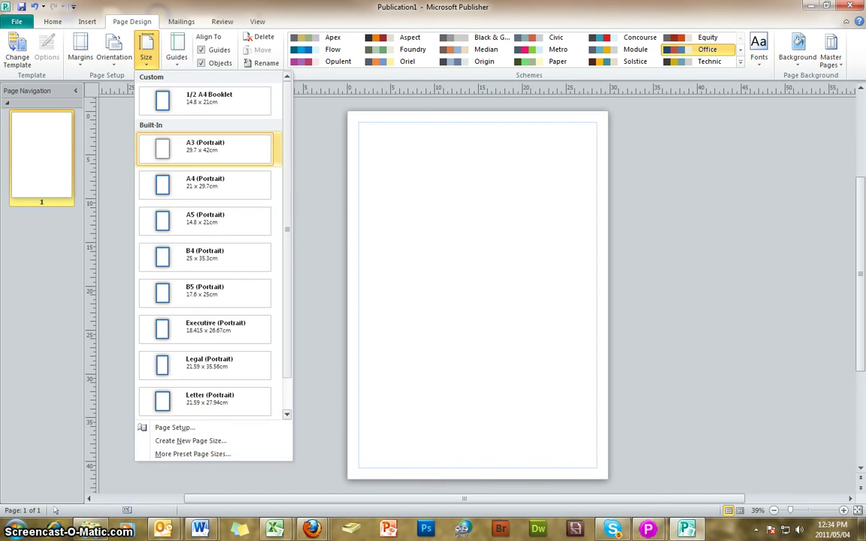
left_click(146, 57)
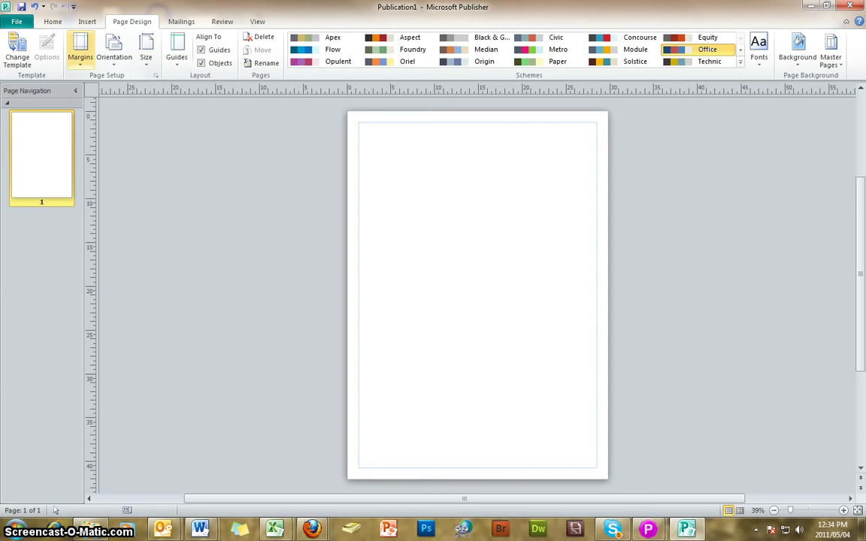
Apply the Narrow 0.64 cm margins to the page and set its orientation to Landscape.
left_click(80, 49)
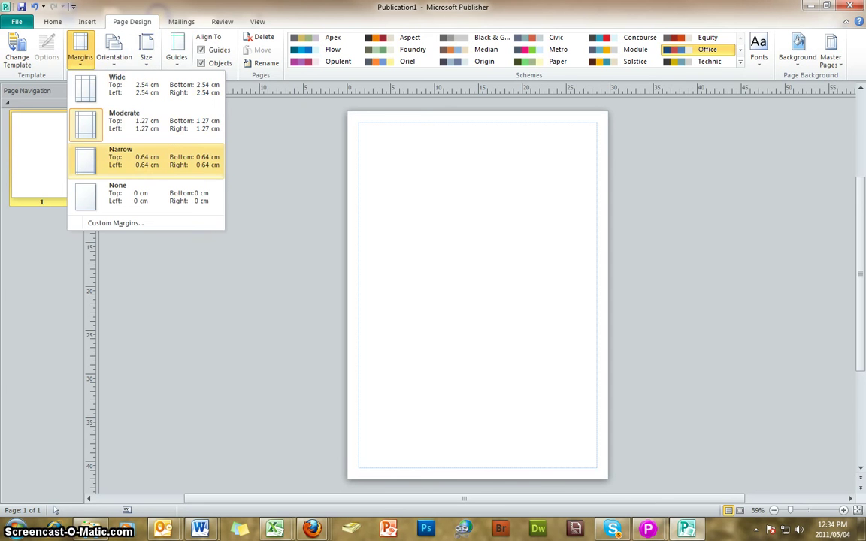
left_click(121, 158)
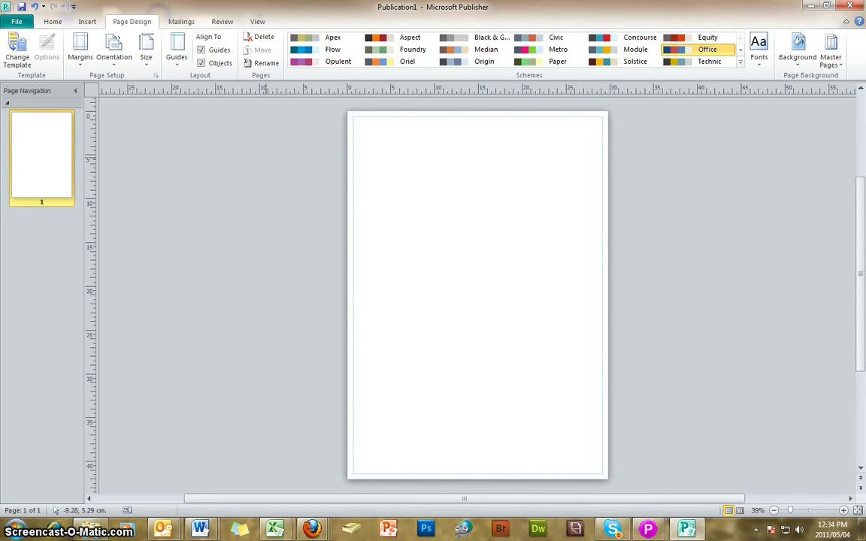
left_click(114, 51)
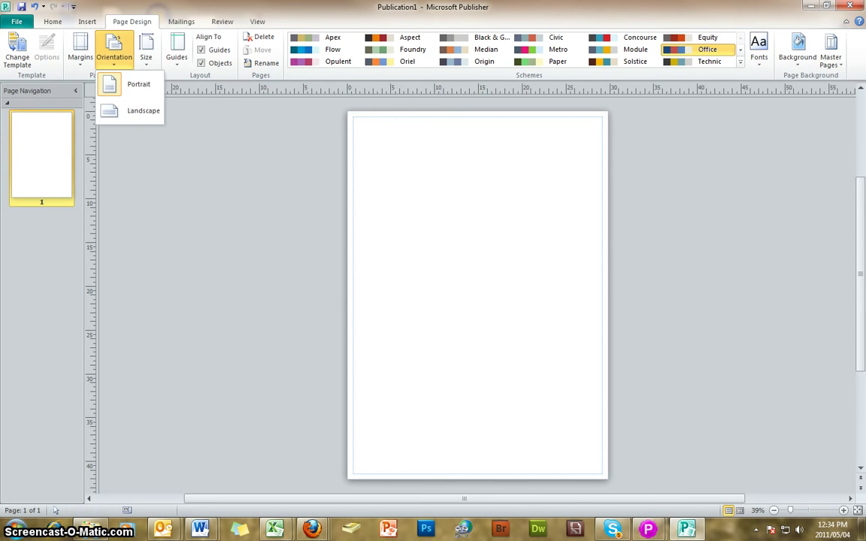
left_click(139, 110)
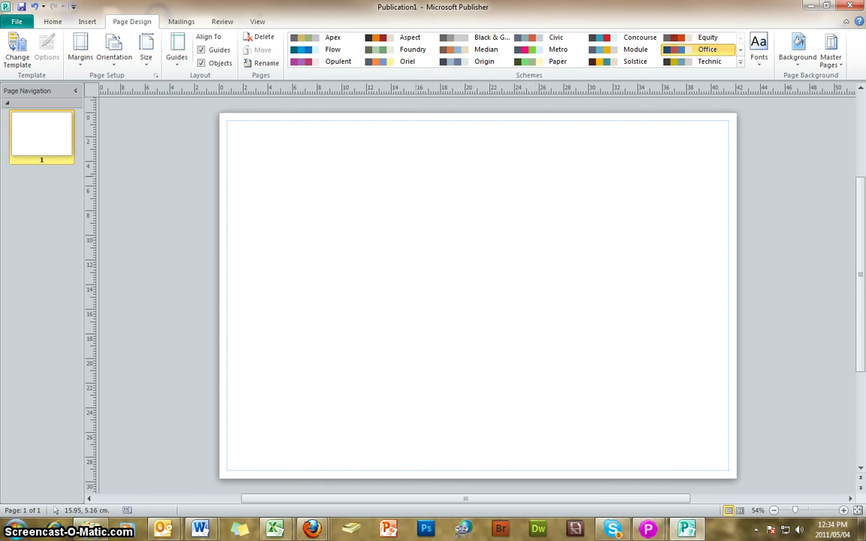
Draw a text box about 8.4 x 9.3 cm near the page's upper-left corner and enter "The" in it.
left_click(52, 22)
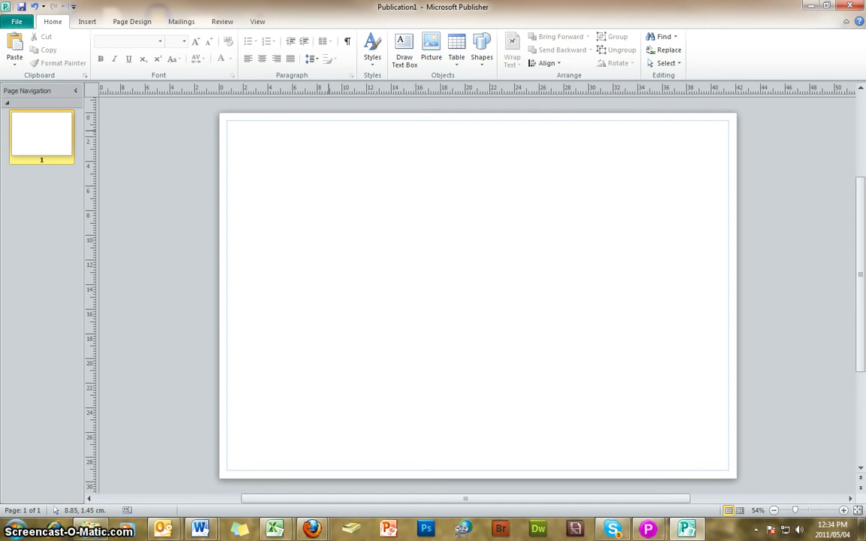
left_click(87, 22)
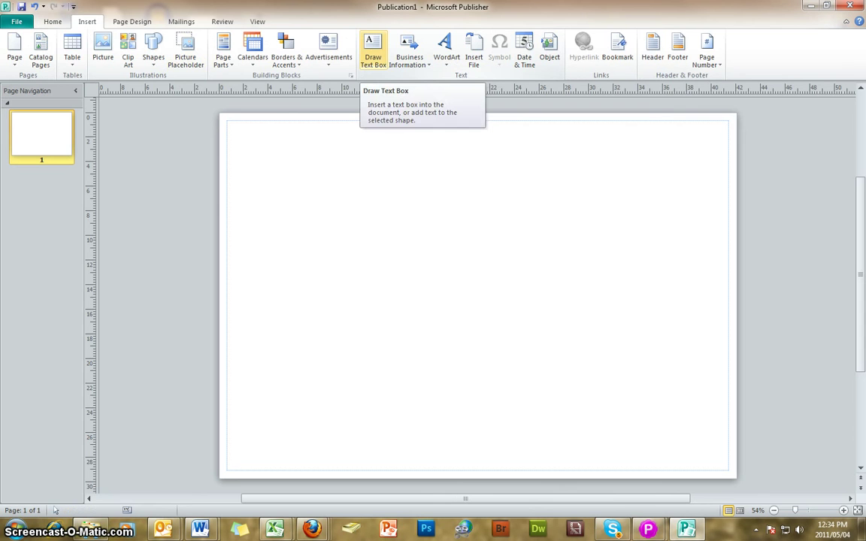
left_click(52, 21)
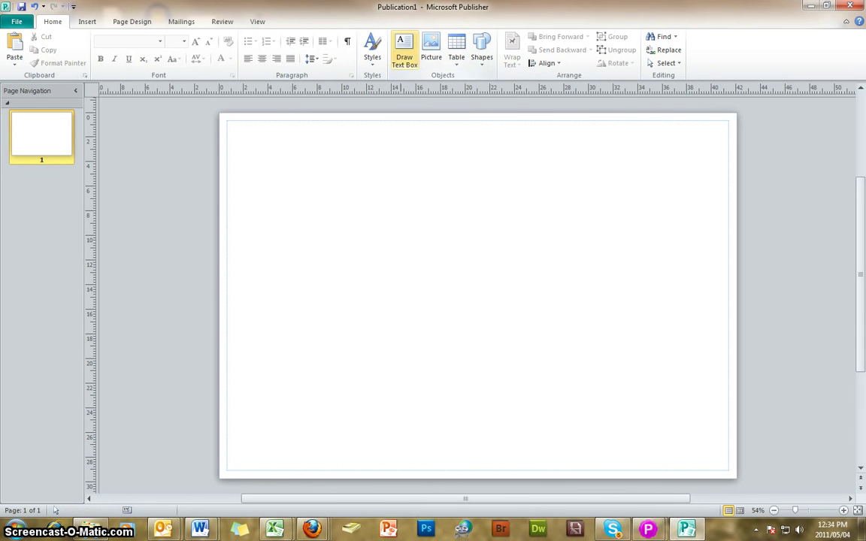
left_click(403, 52)
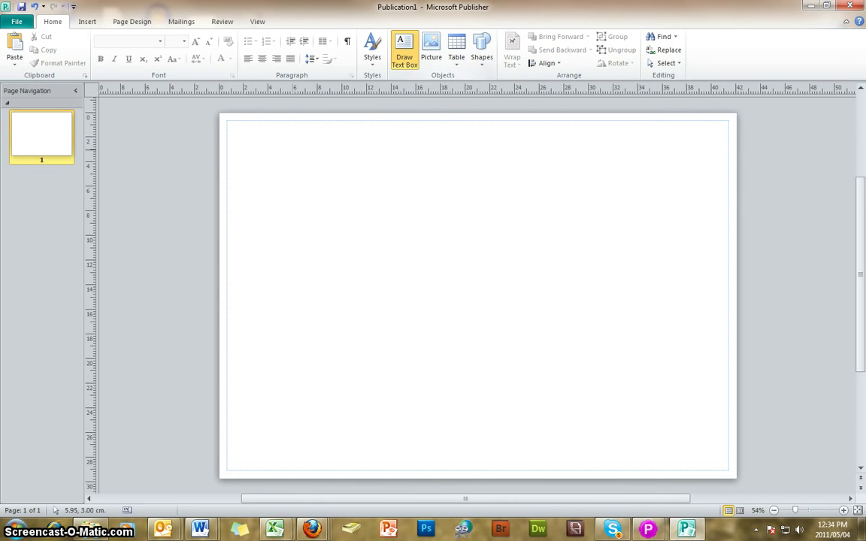
left_click_drag(248, 133, 359, 255)
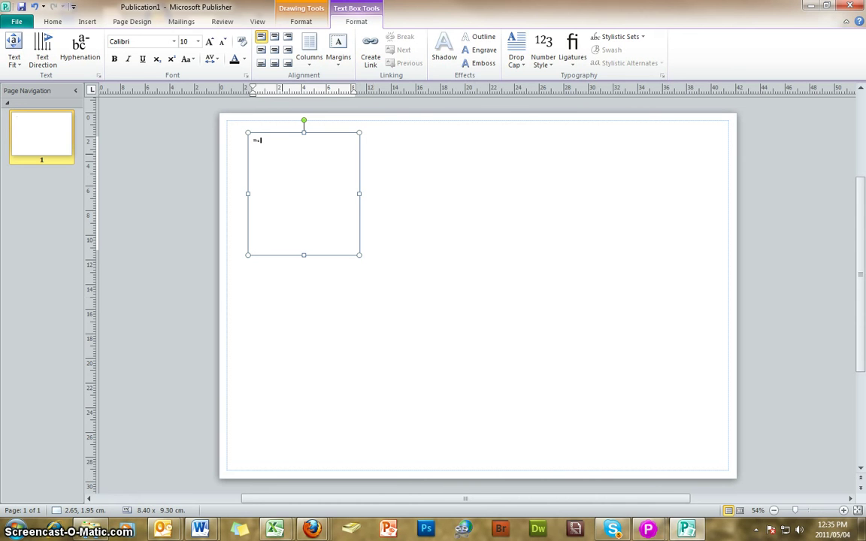
key("Escape")
key("Escape")
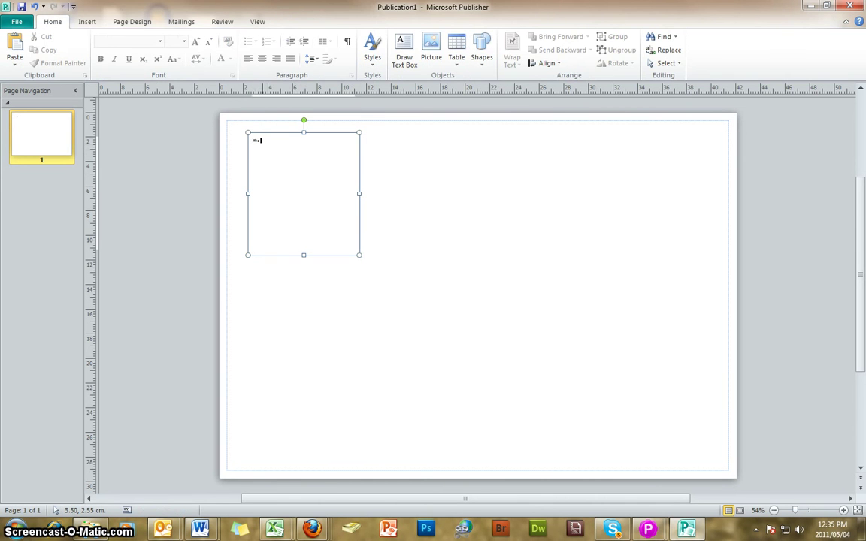
Set the font size of the word "The" in the text box to 18.
key("ctrl+a")
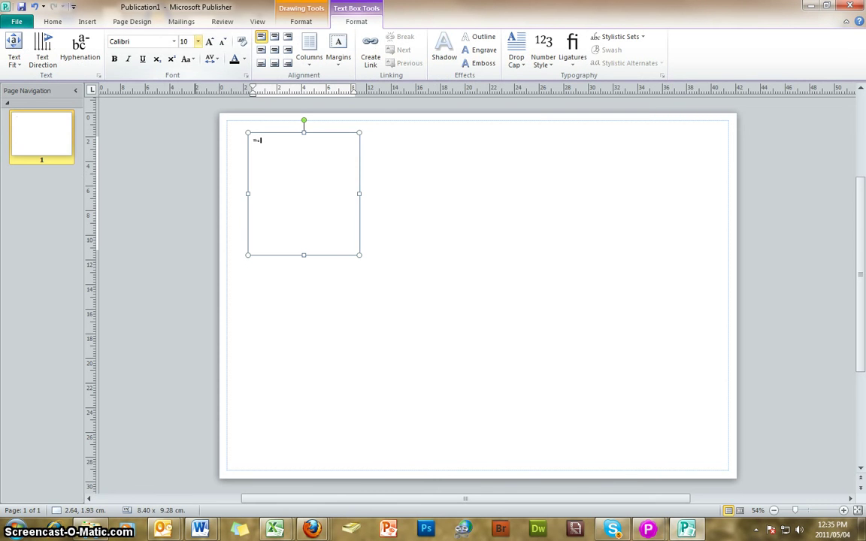
left_click(197, 42)
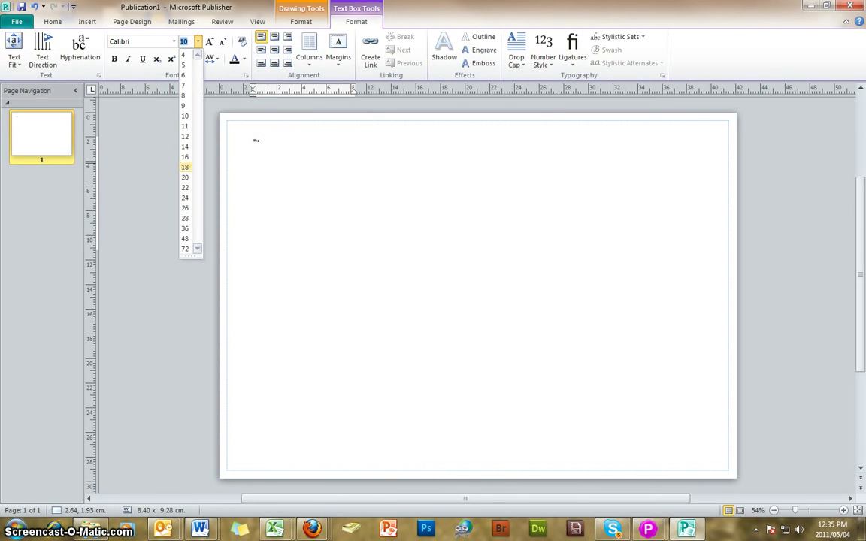
left_click(185, 167)
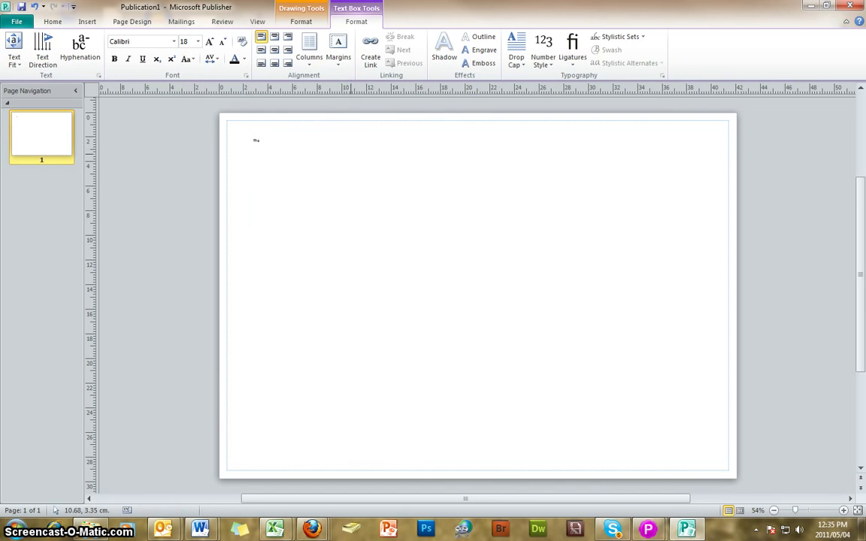
left_click_drag(266, 142, 253, 142)
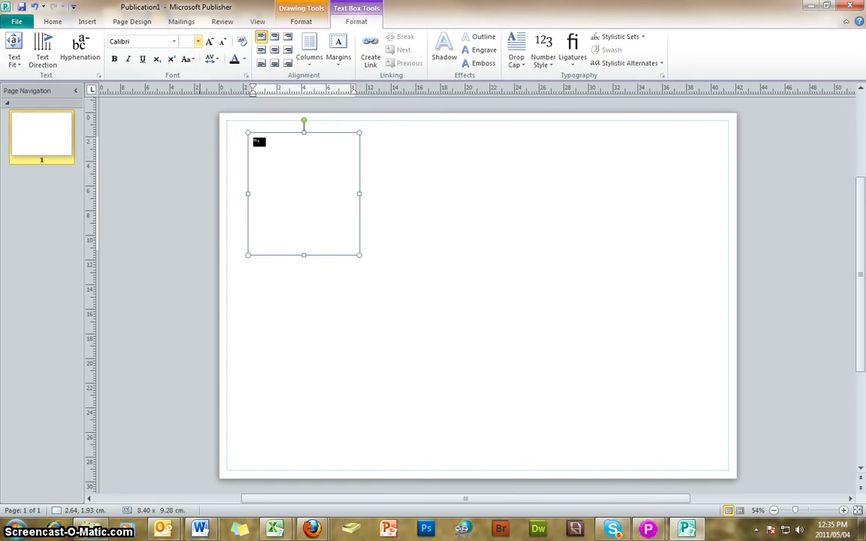
left_click(197, 42)
left_click(185, 167)
left_click(386, 179)
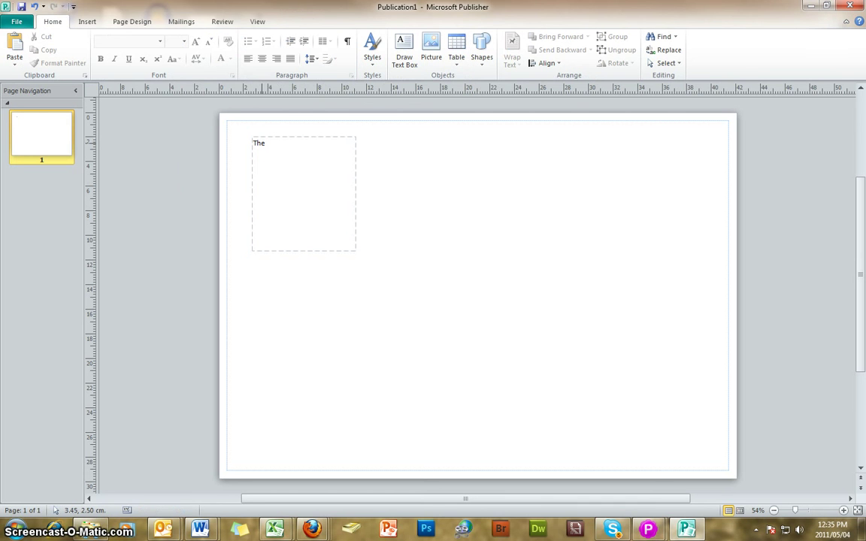
Set the font size of the word "The" in the text box to 36.
left_click_drag(270, 143, 253, 142)
scroll(108, 80, "up", 5)
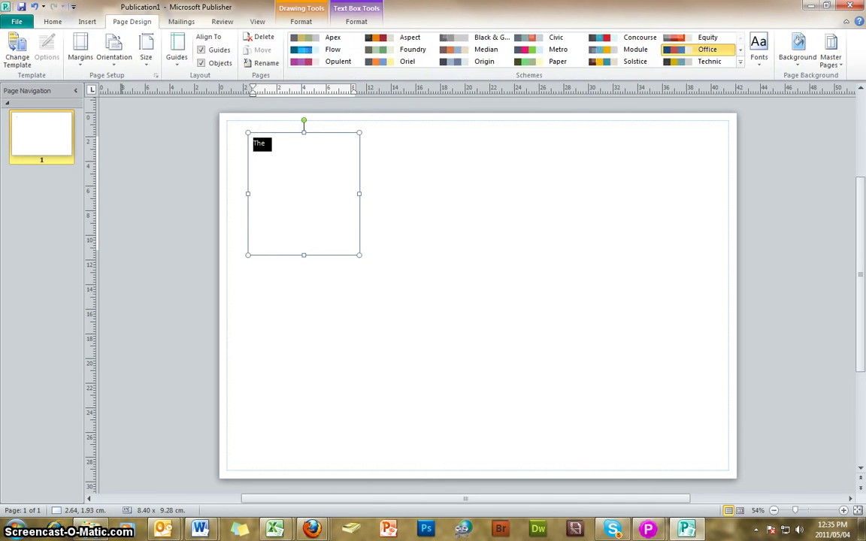
scroll(98, 76, "up", 2)
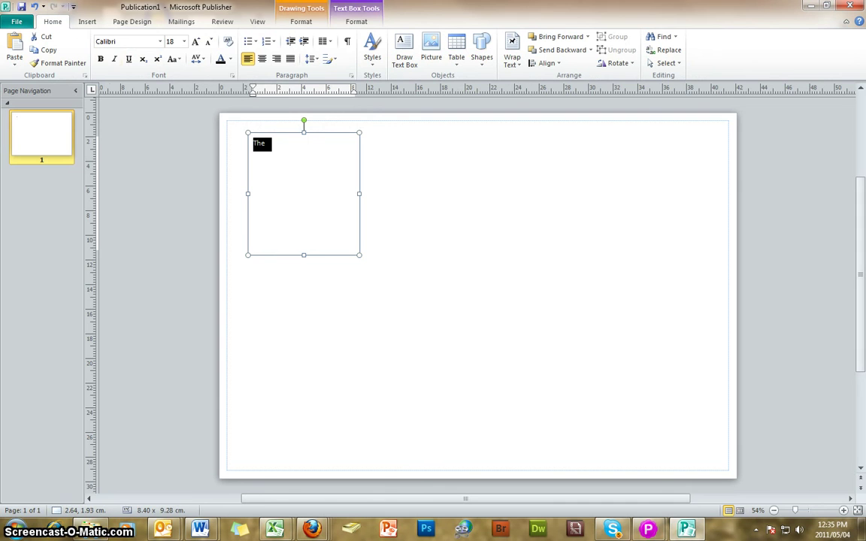
left_click(183, 42)
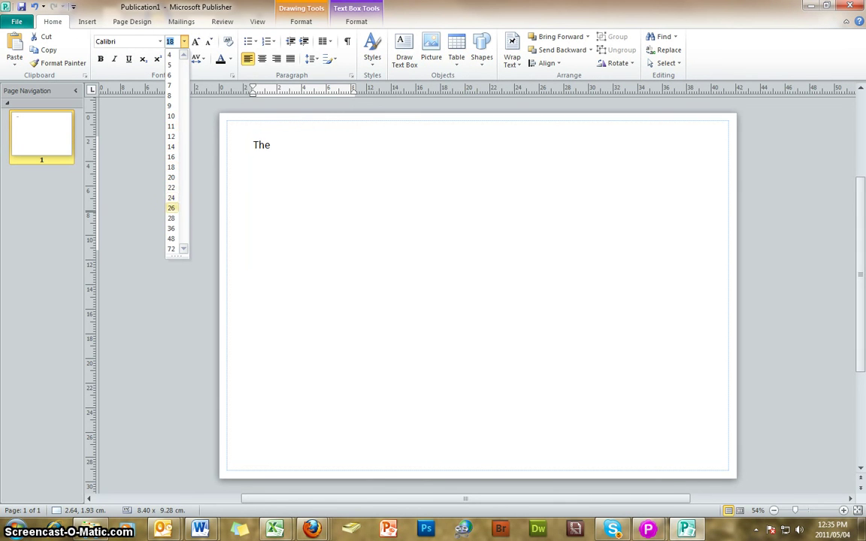
left_click(171, 228)
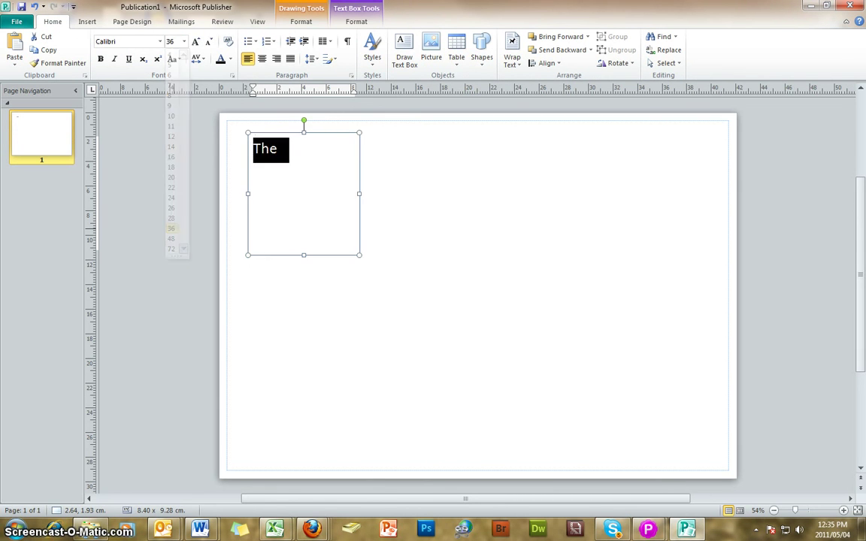
Edit the text box's wording to read "This is a visual aid.".
left_click(278, 149)
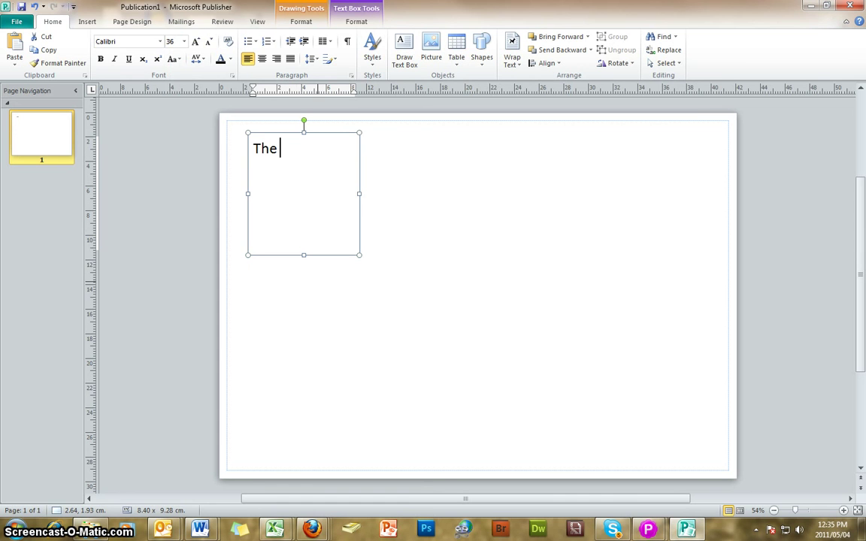
key("BackSpace")
type("is is a visual aid")
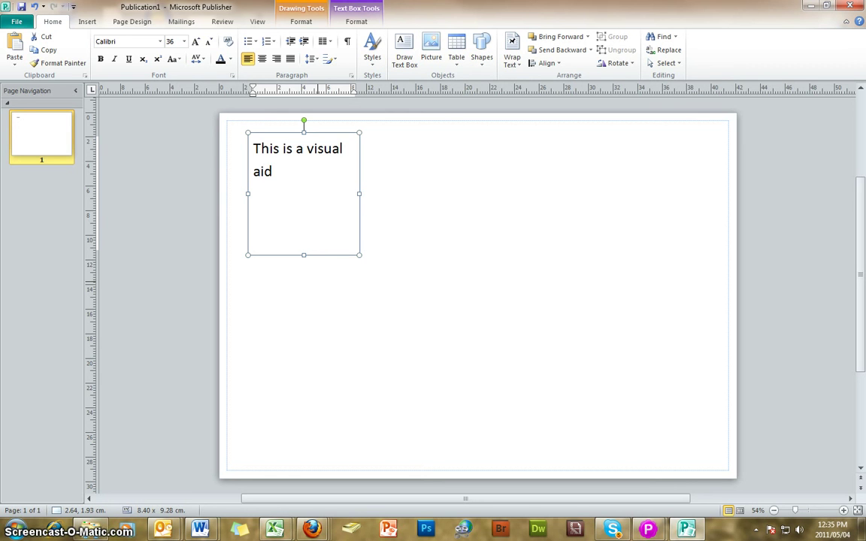
type(".")
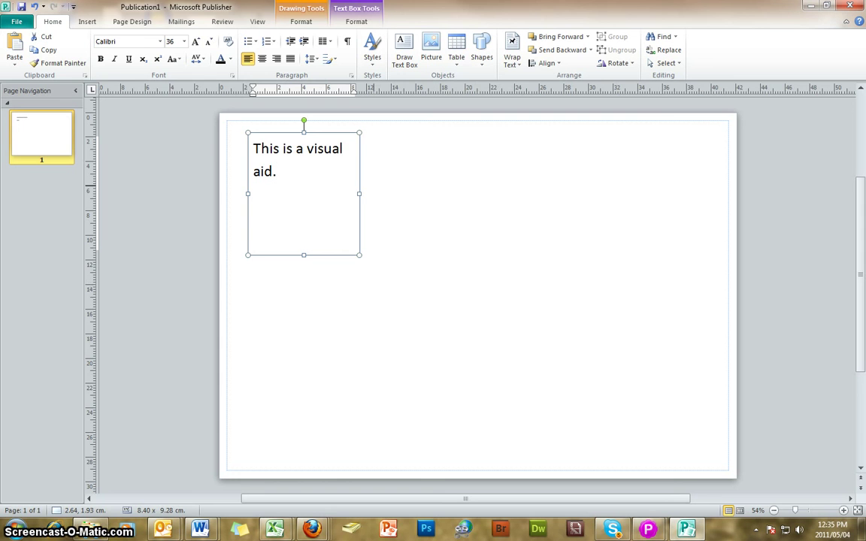
Deselect the text box, start inserting a picture from file, and open the Sample Pictures folder in the Pictures library.
key("Escape")
key("Escape")
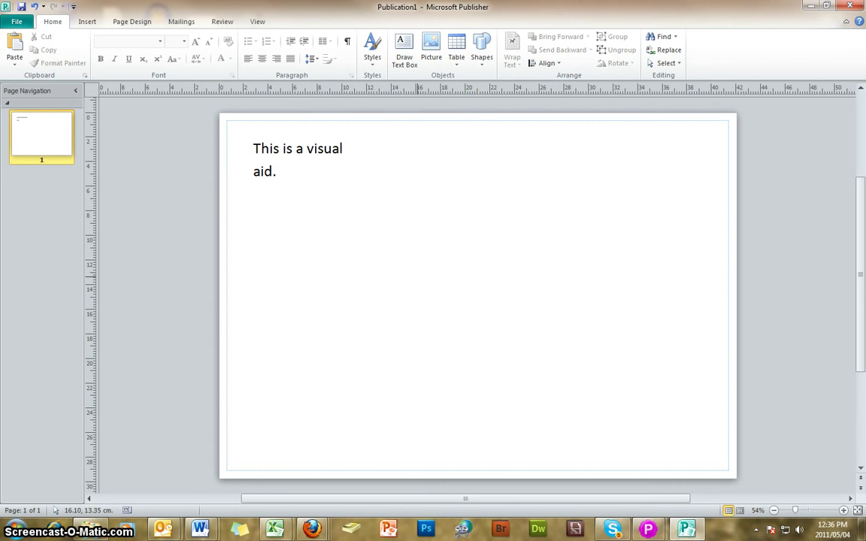
key("alt")
key("n")
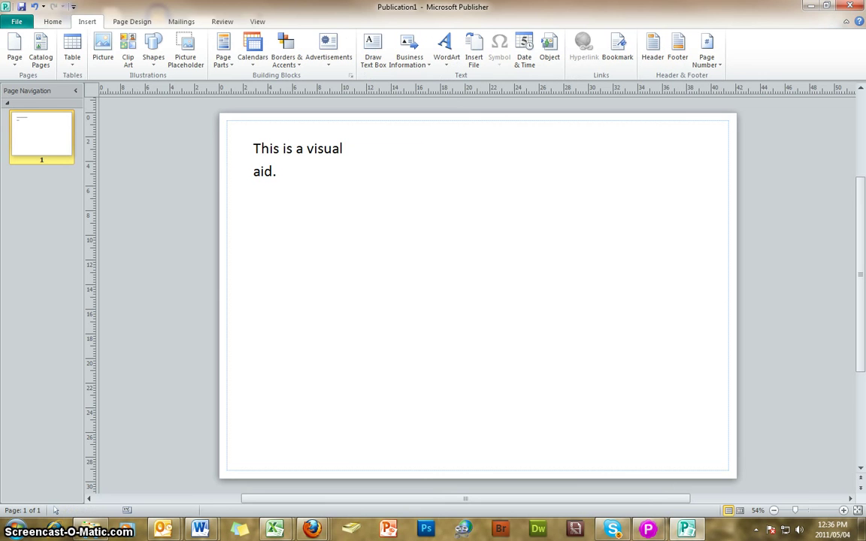
left_click(103, 46)
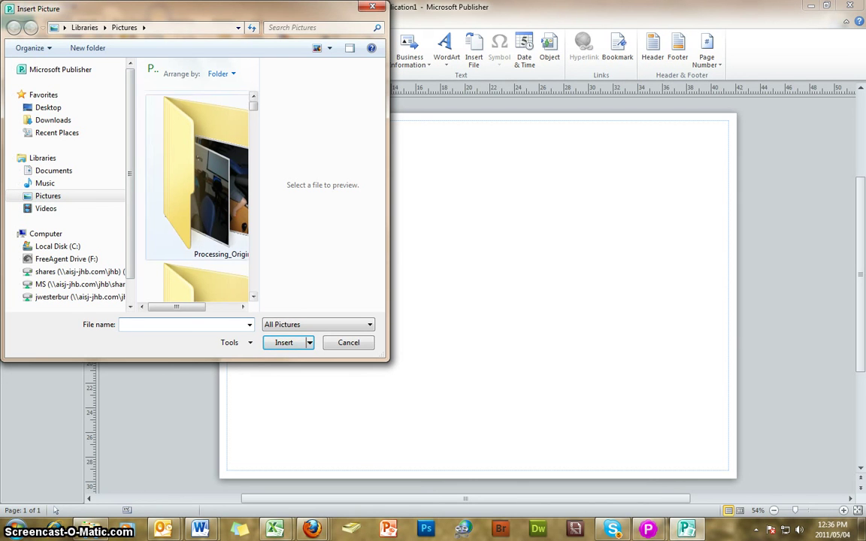
left_click(18, 195)
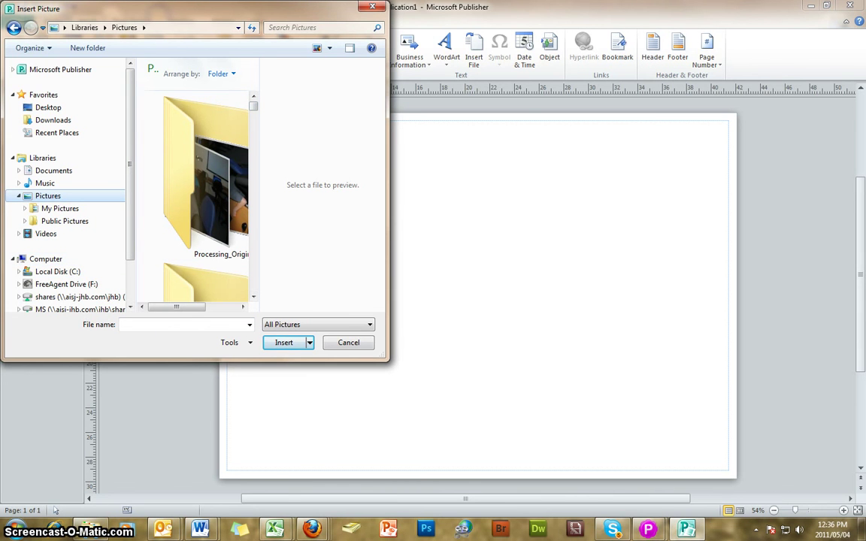
left_click_drag(388, 360, 548, 271)
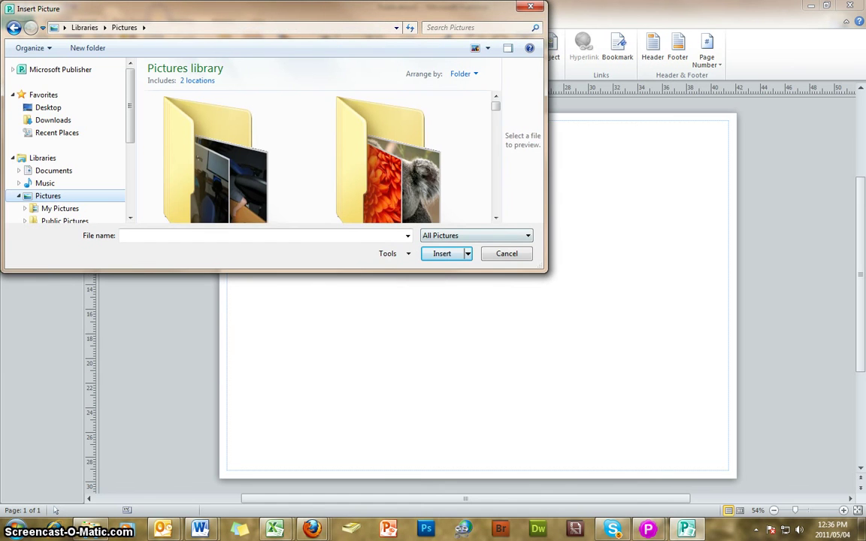
double_click(398, 157)
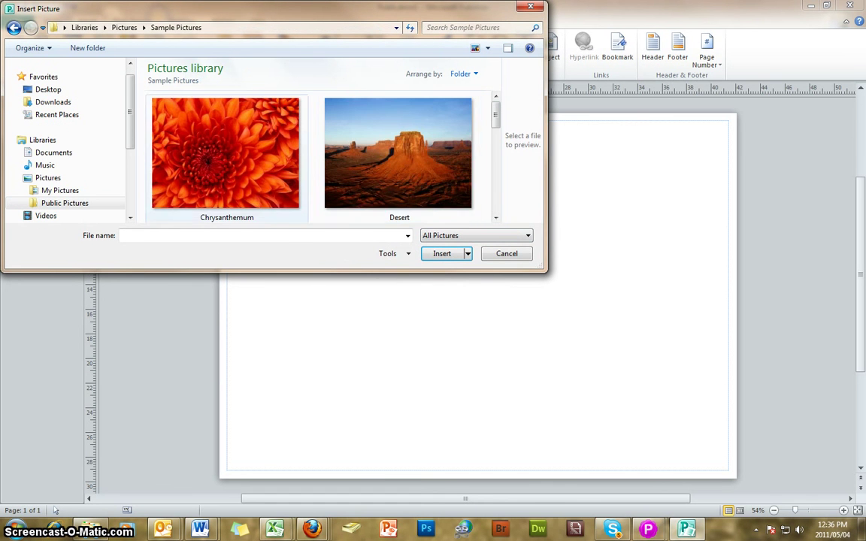
Insert the Koala picture from the Sample Pictures folder onto the page.
scroll(398, 158, "down", 3)
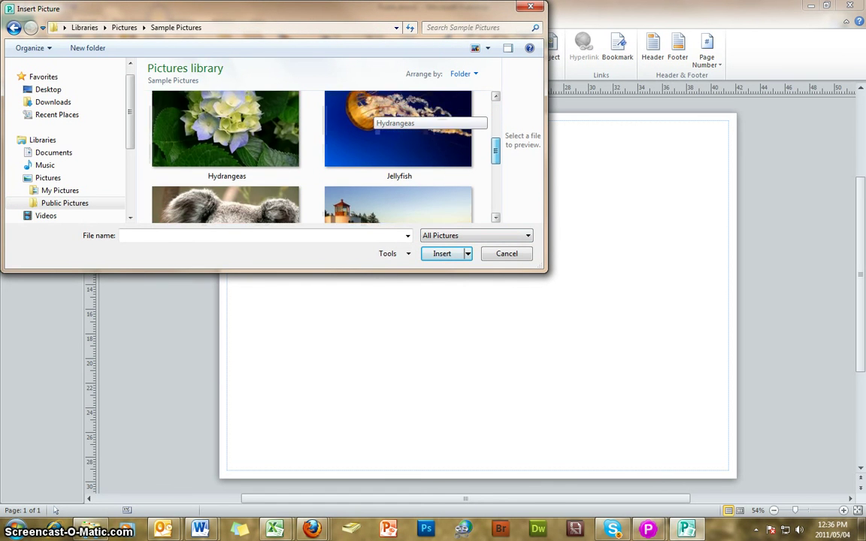
scroll(387, 112, "up", 2)
scroll(387, 113, "down", 3)
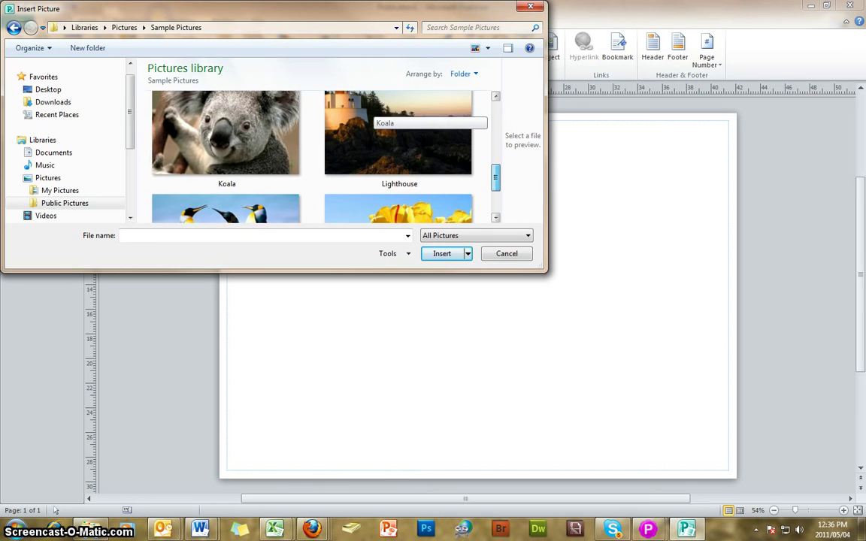
left_click(225, 132)
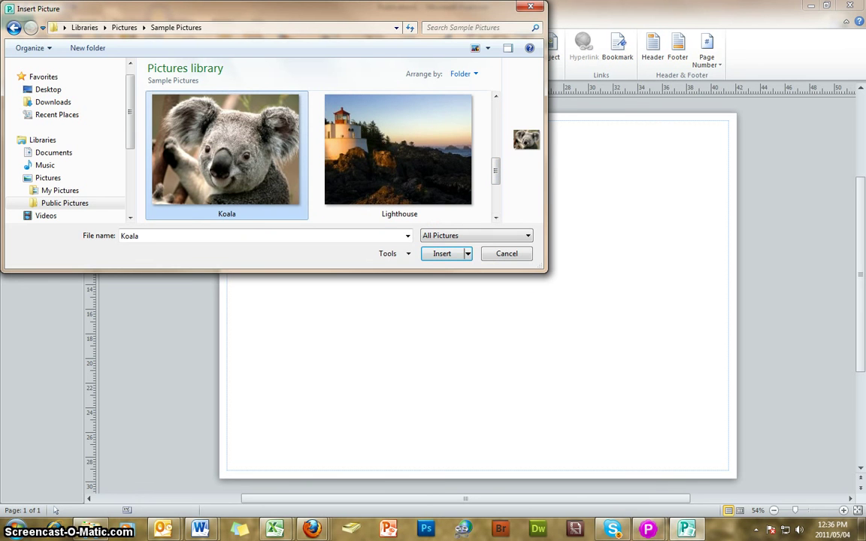
double_click(226, 133)
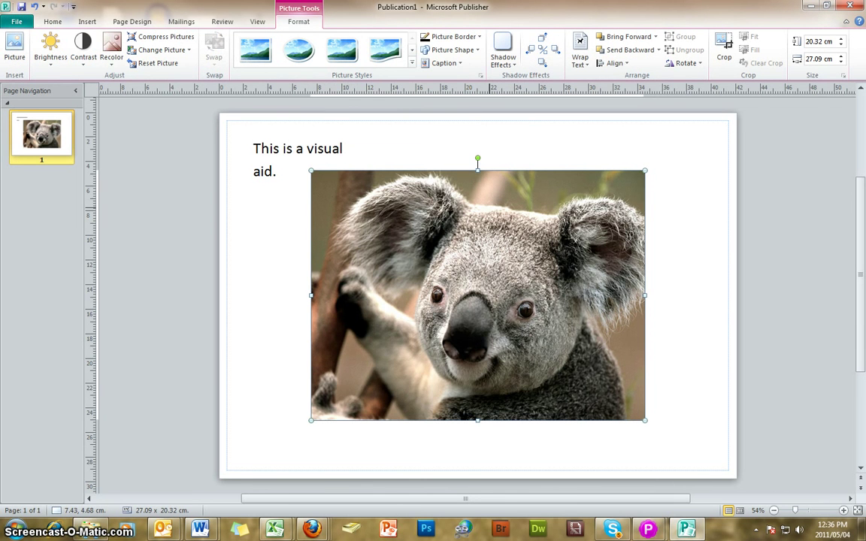
Move the koala picture beside the text, to about 12.5, 2.2 cm, and shift the text box slightly left and down.
left_click_drag(314, 175, 375, 145)
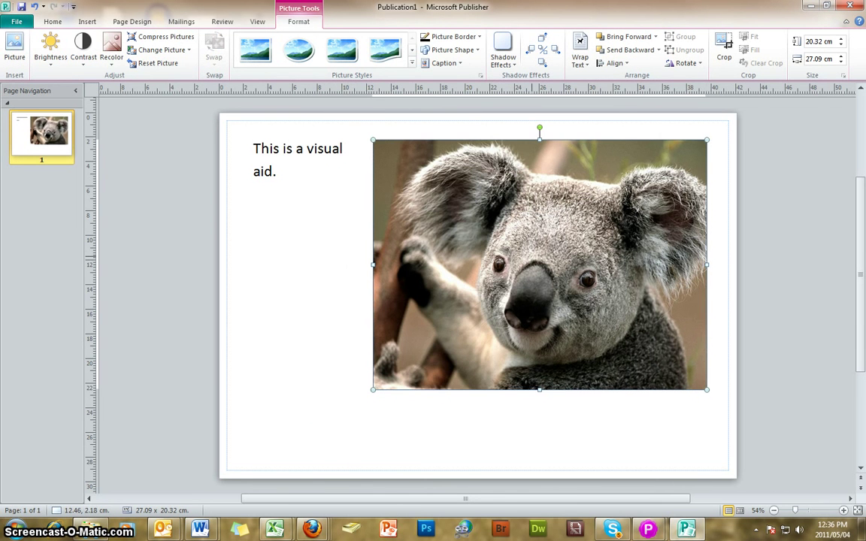
left_click(316, 177)
left_click(317, 131)
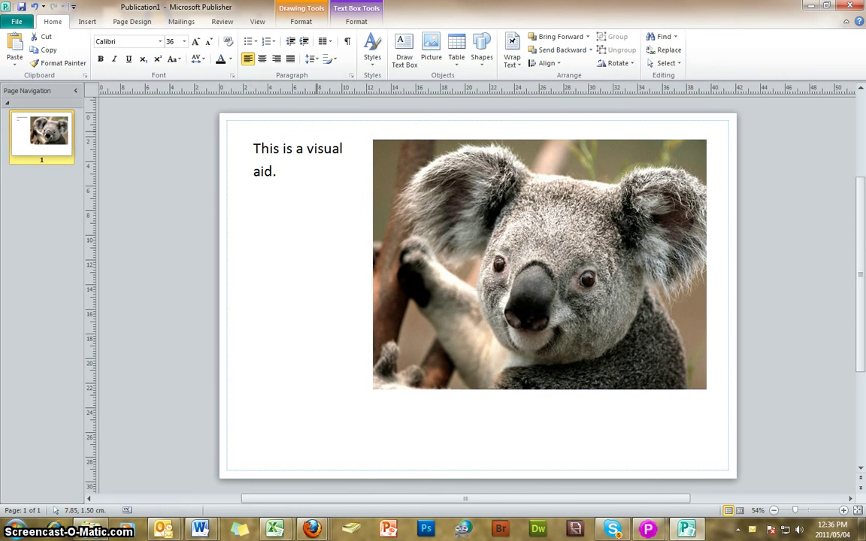
left_click(317, 137)
mouse_move(316, 137)
left_mouse_down()
mouse_move(300, 194)
mouse_move(300, 141)
left_mouse_up()
Shrink the koala picture proportionally to about 18.5 x 13.9 cm and move it right and down to about 18.8, 3.5 cm.
key("Tab")
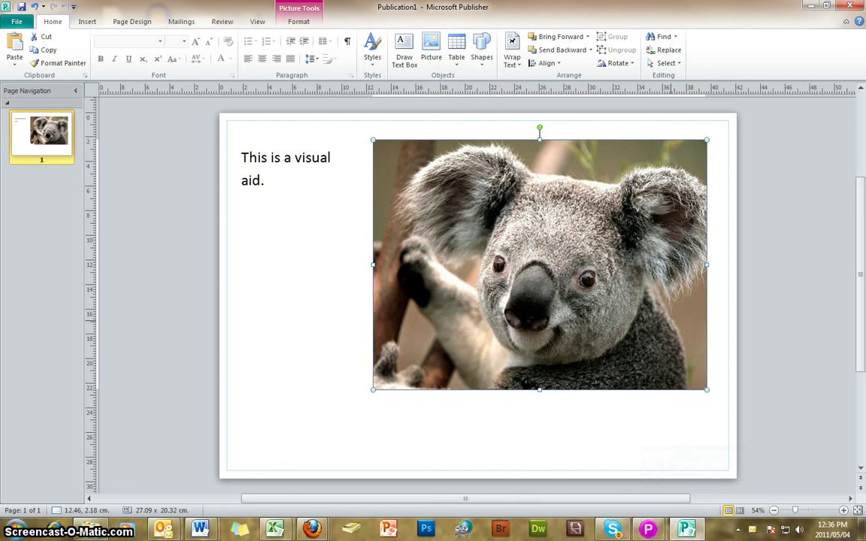
left_click_drag(707, 390, 601, 310)
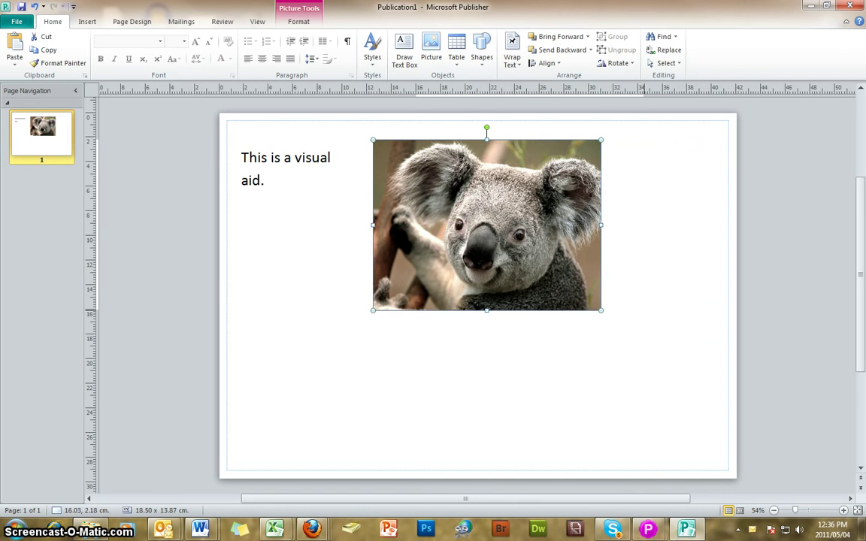
left_click_drag(488, 225, 566, 242)
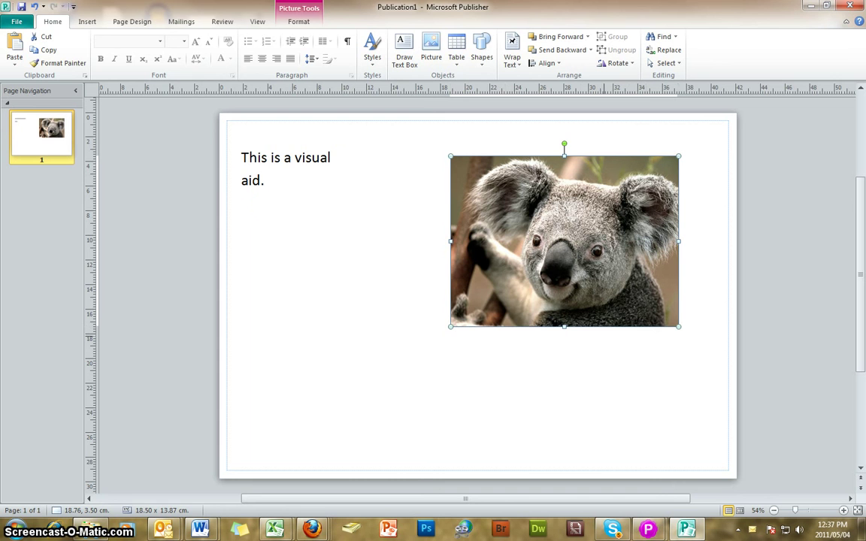
Stretch only the koala picture's height to about 19.7 cm and undo the stretch.
left_click_drag(564, 327, 564, 398)
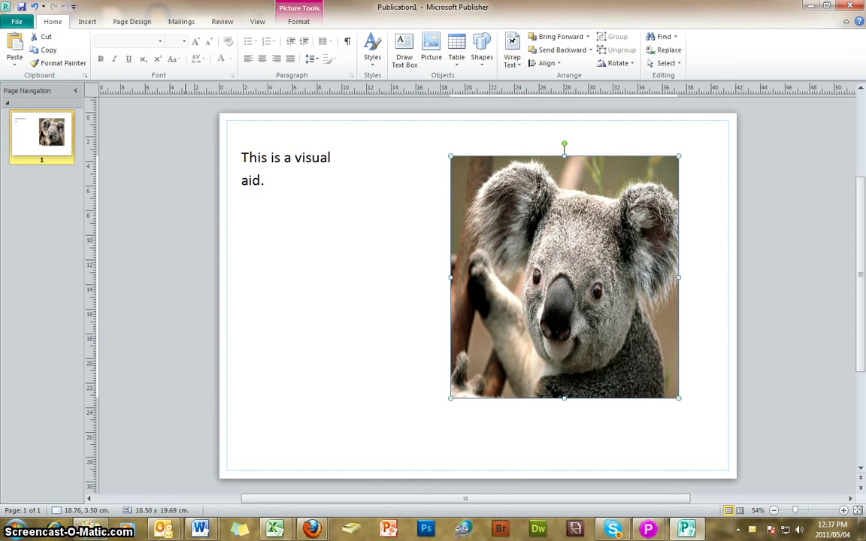
key("ctrl+z")
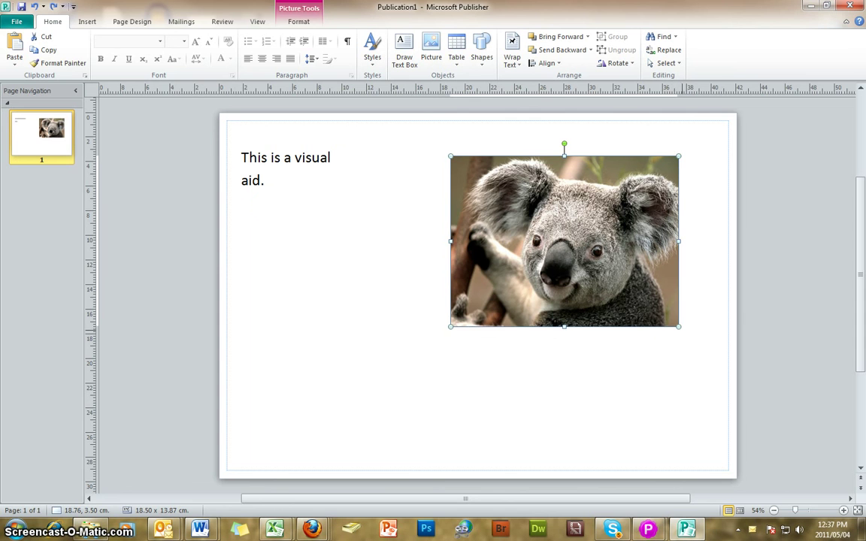